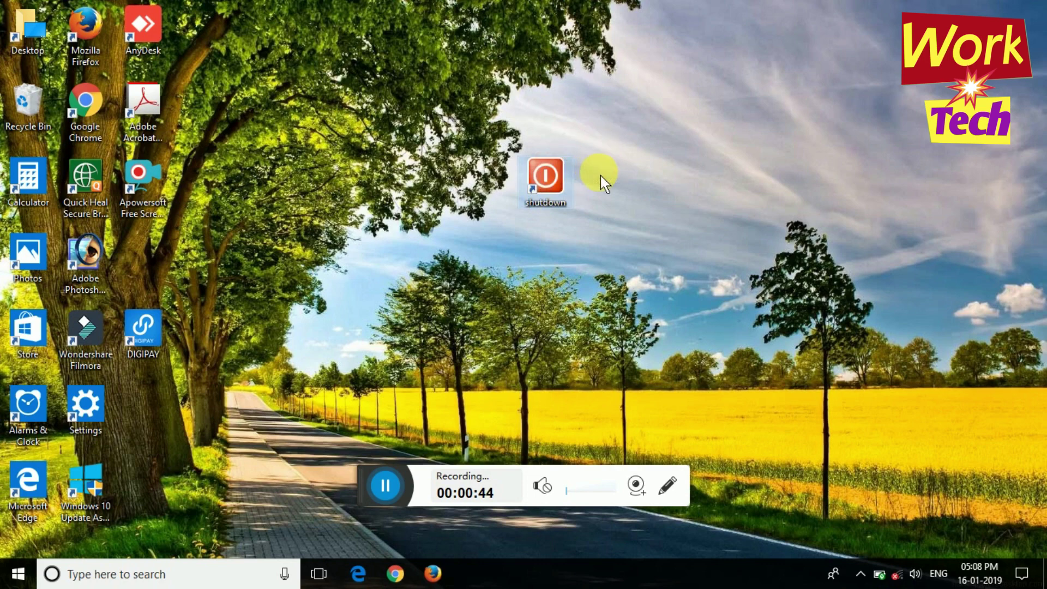
# - Show the standard Shut down and Restart power options of Windows, then dismiss them without choosing one
pyautogui.click(604, 234)
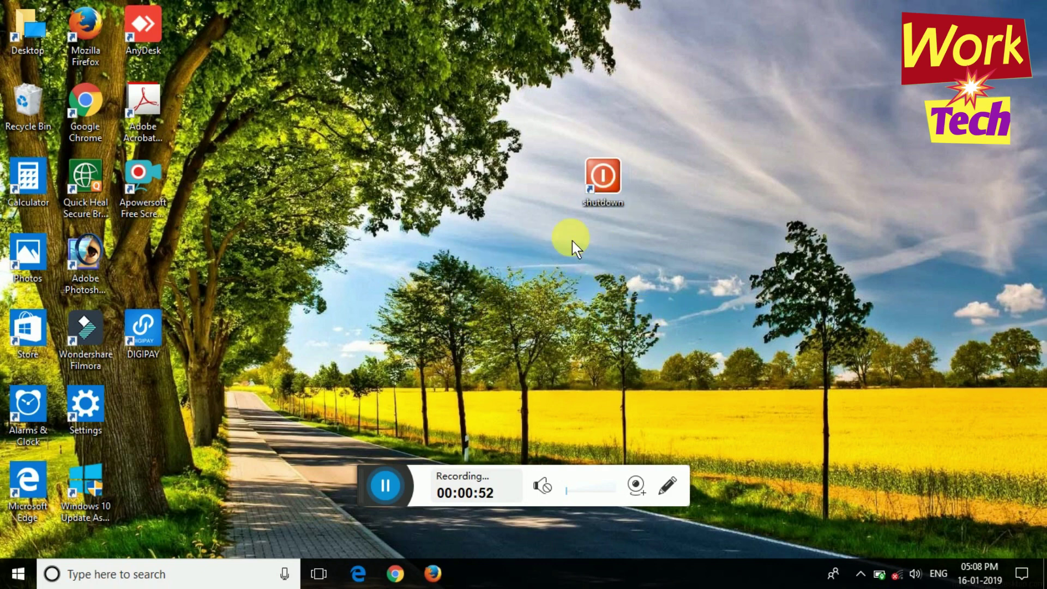
pyautogui.click(18, 573)
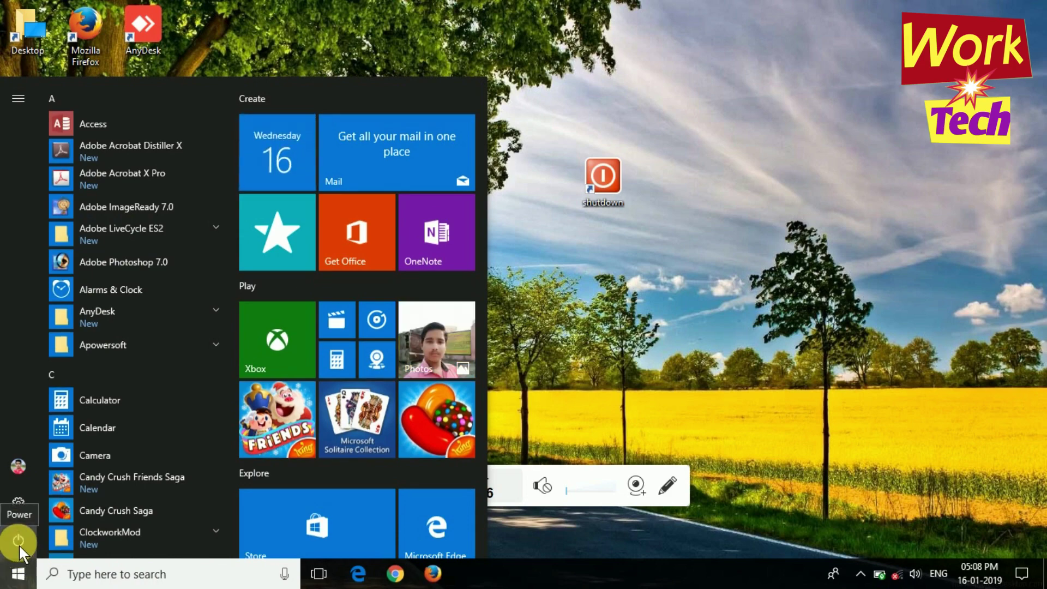
pyautogui.click(18, 544)
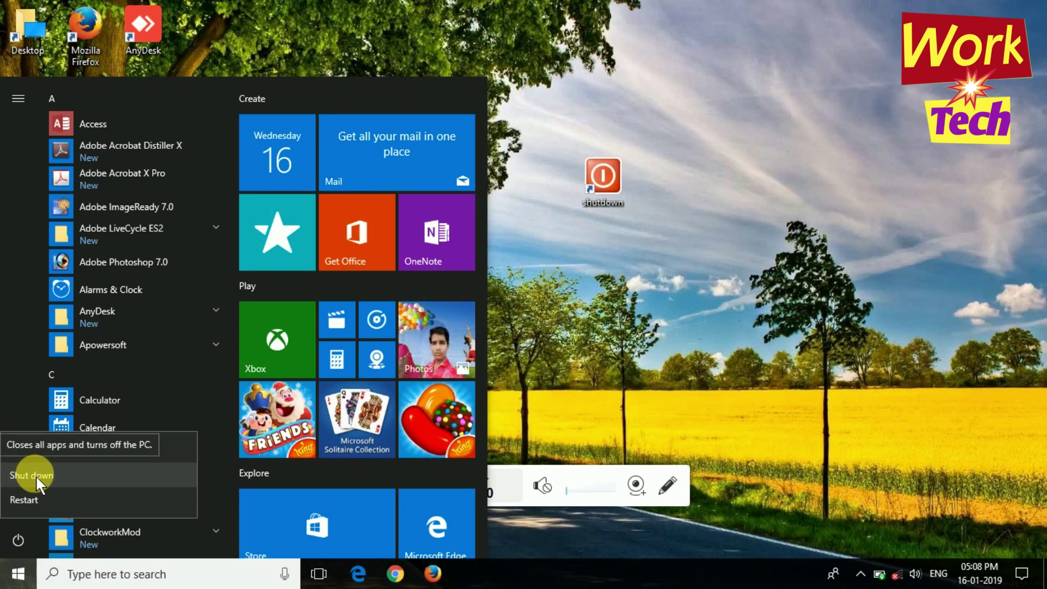
pyautogui.click(699, 349)
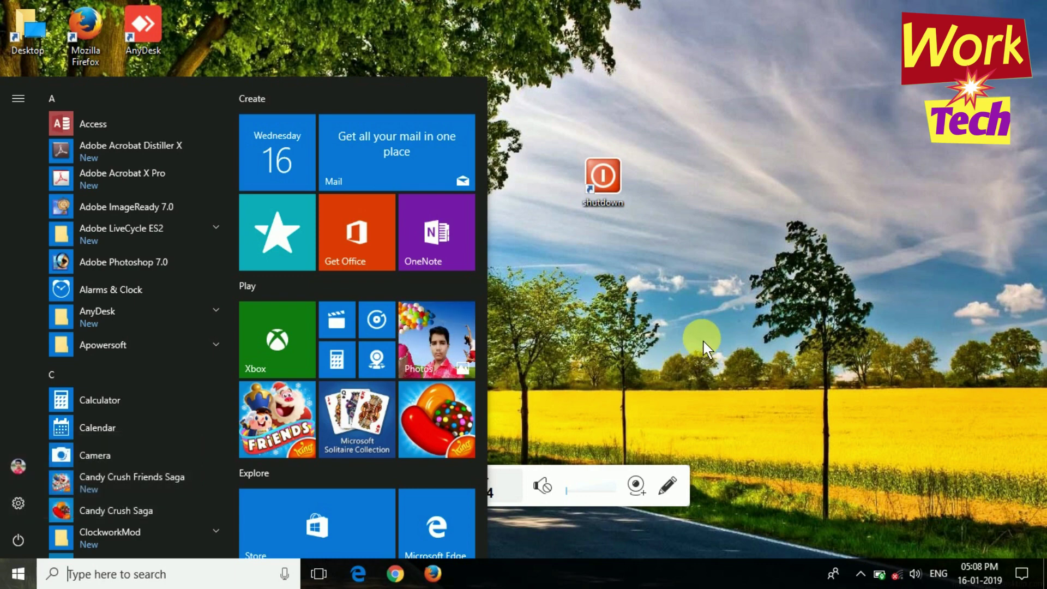
pyautogui.click(701, 349)
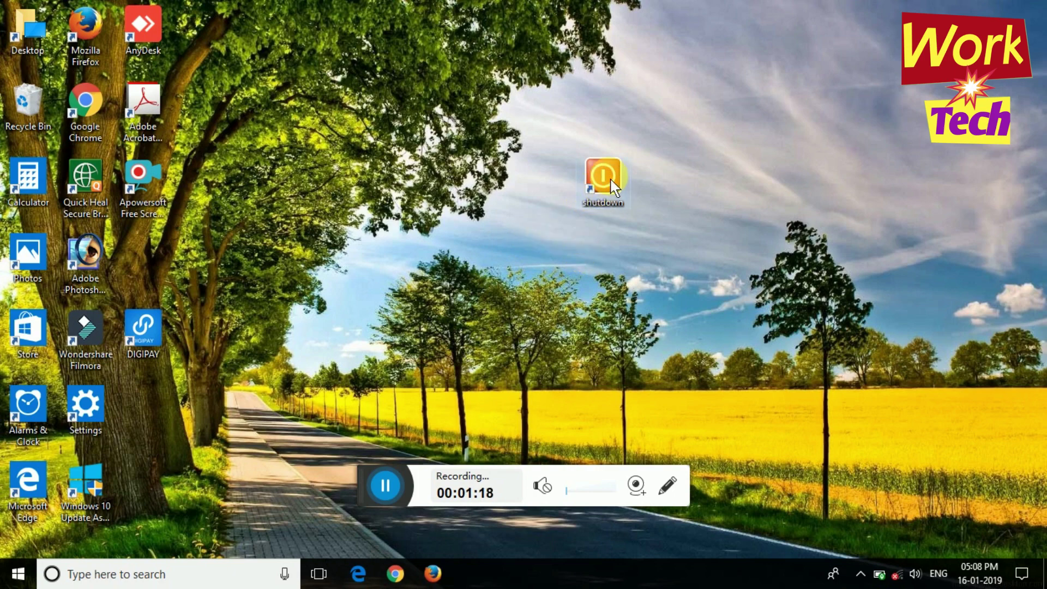
# - Move the existing shutdown icon in among the other desktop icons and start creating a new desktop shortcut
pyautogui.moveTo(611, 182); pyautogui.dragTo(162, 257)
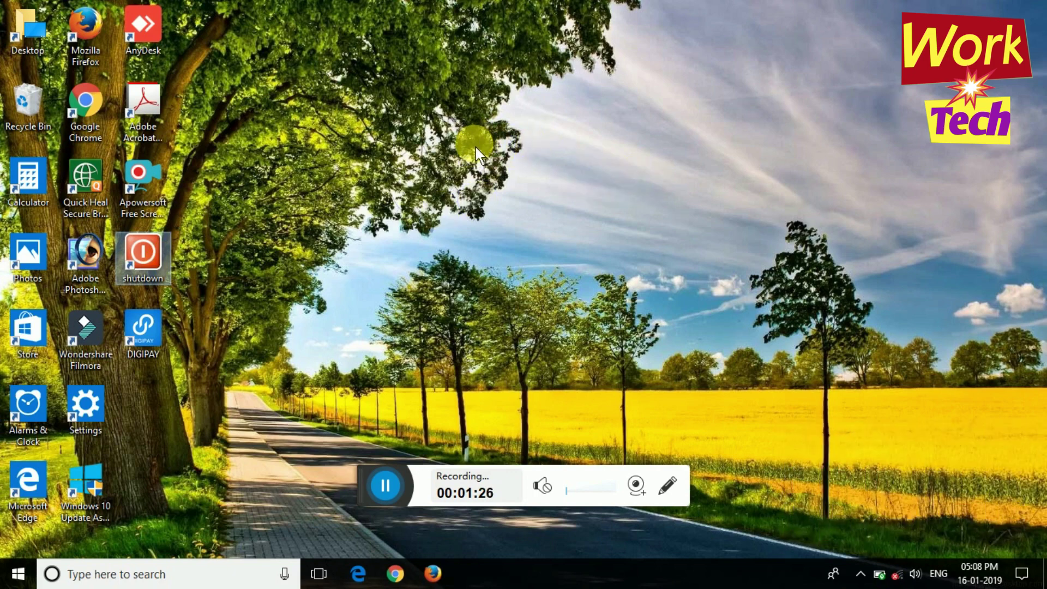
pyautogui.rightClick(524, 105)
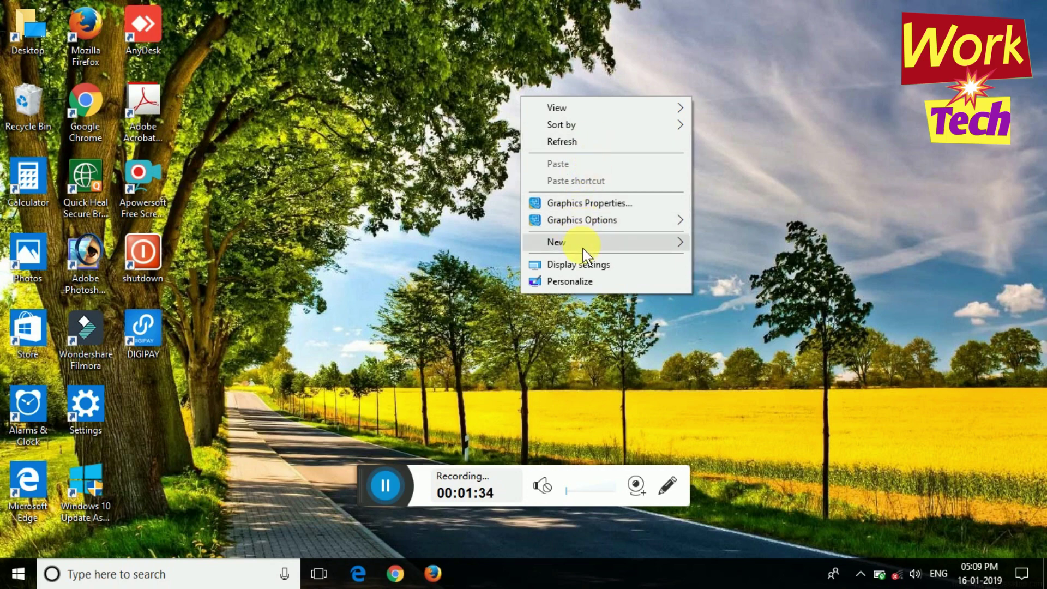
pyautogui.moveTo(583, 248)
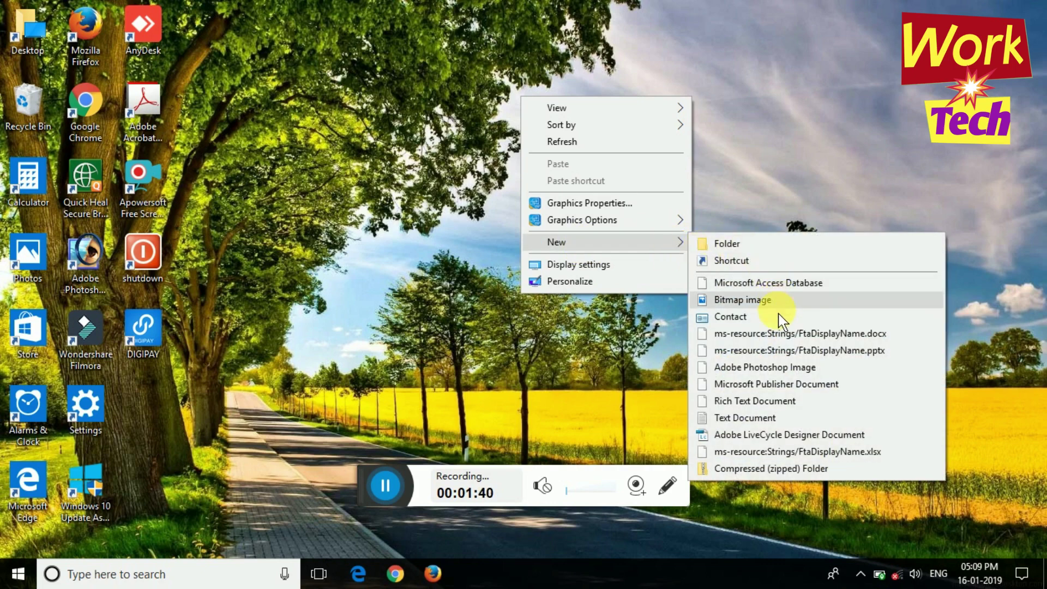
pyautogui.click(745, 265)
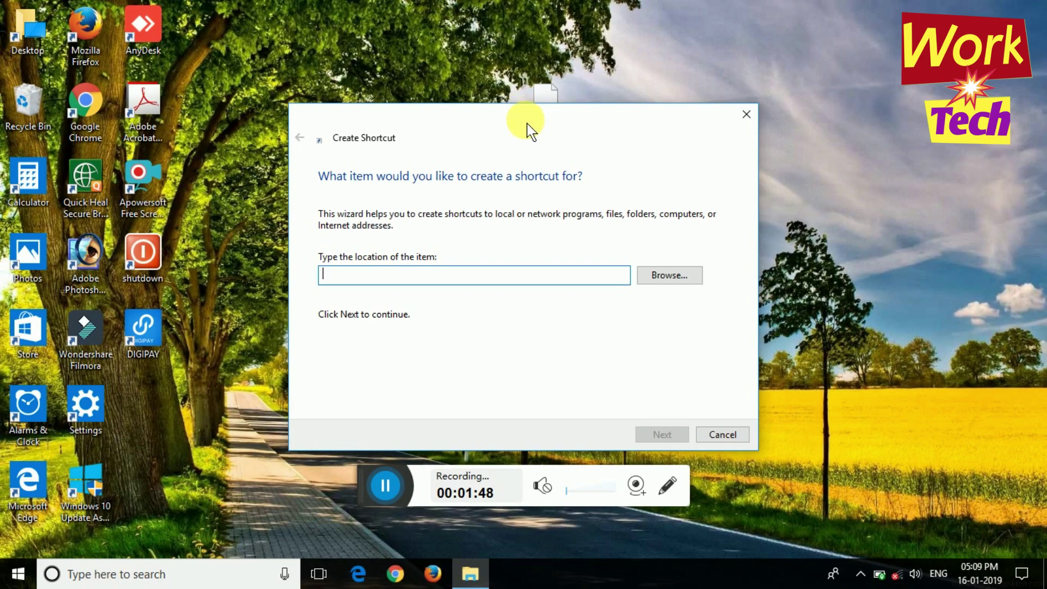
pyautogui.moveTo(527, 123); pyautogui.dragTo(552, 85)
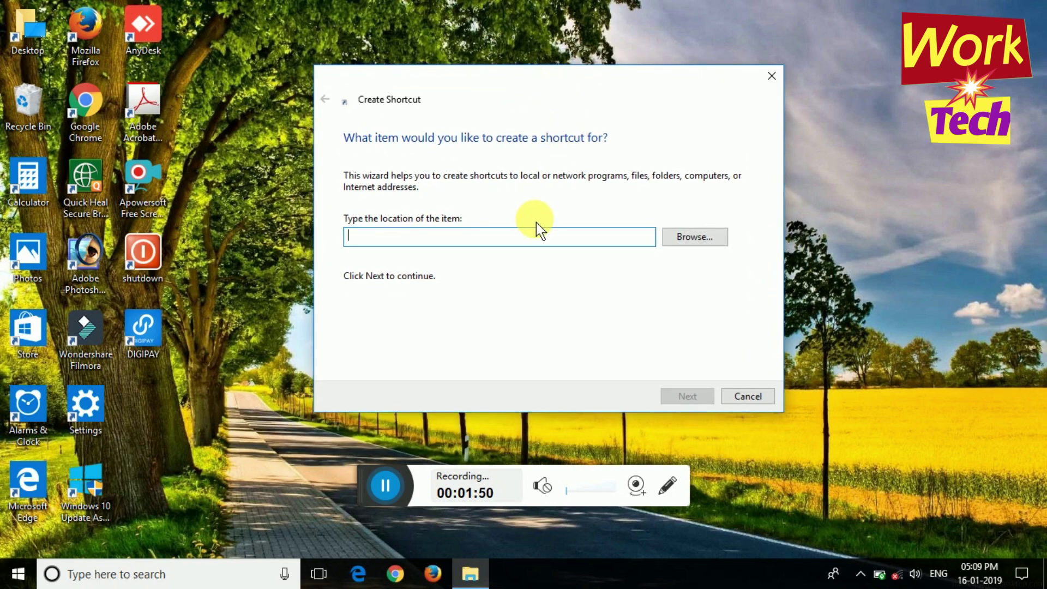
# - Set the shortcut's target to C:\Windows\System32\shutdown.exe /s /t 0 and create it with the name shutdown (2)
pyautogui.rightClick(447, 239)
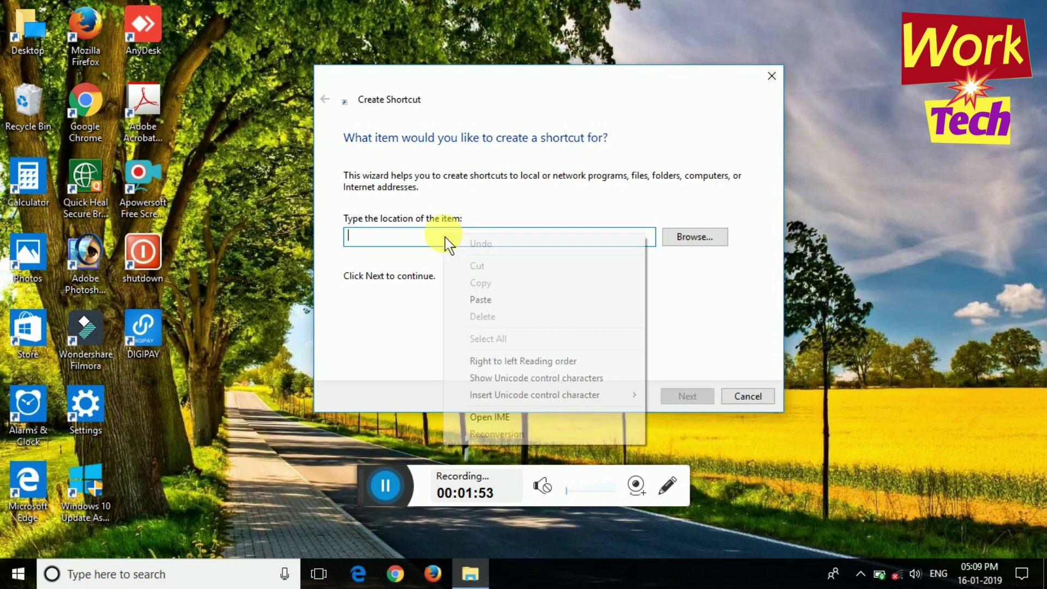
pyautogui.click(481, 298)
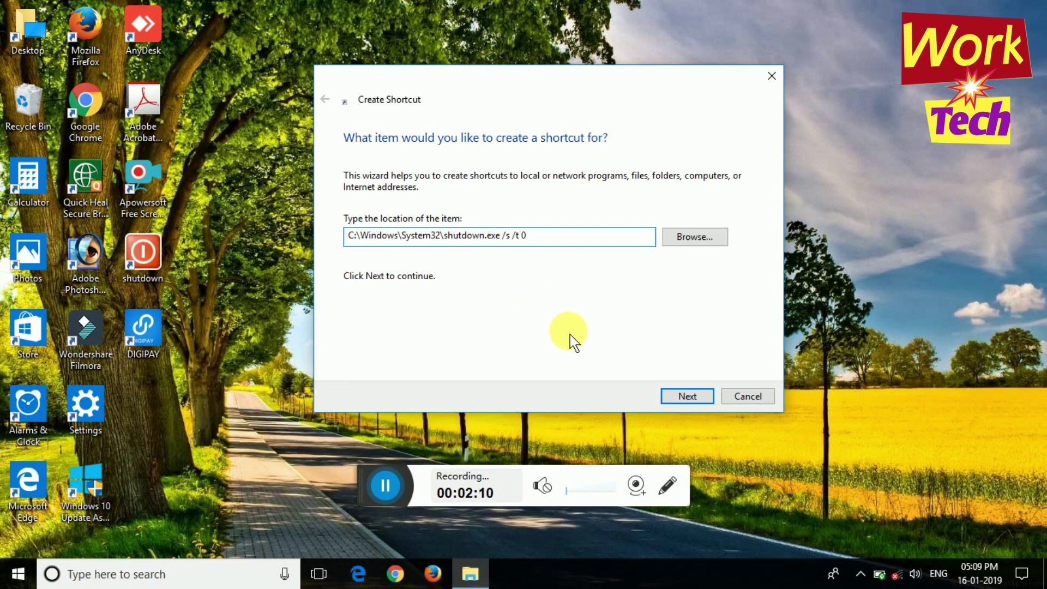
pyautogui.click(685, 400)
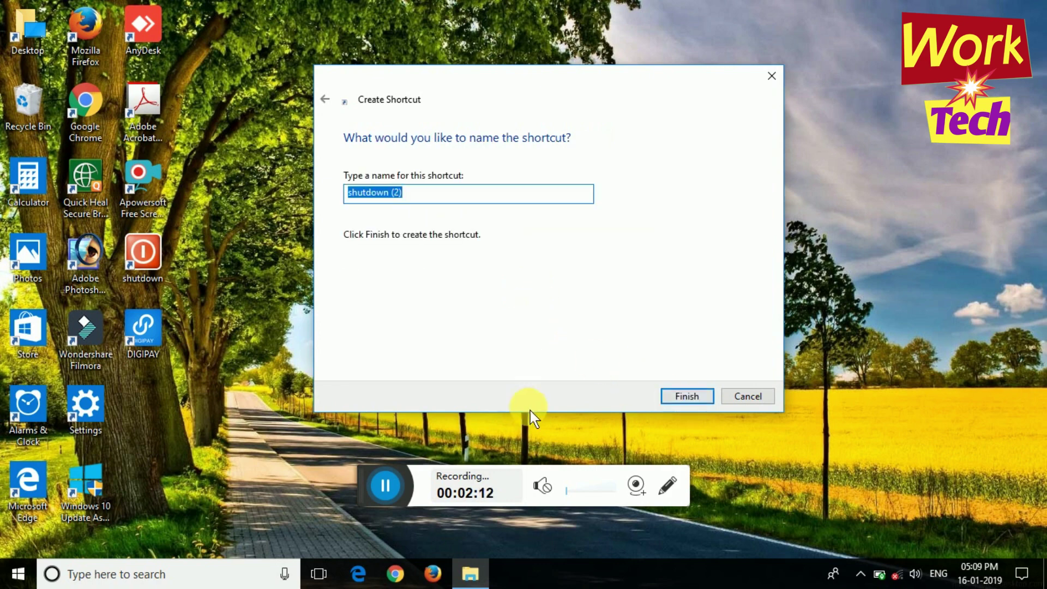
pyautogui.click(424, 197)
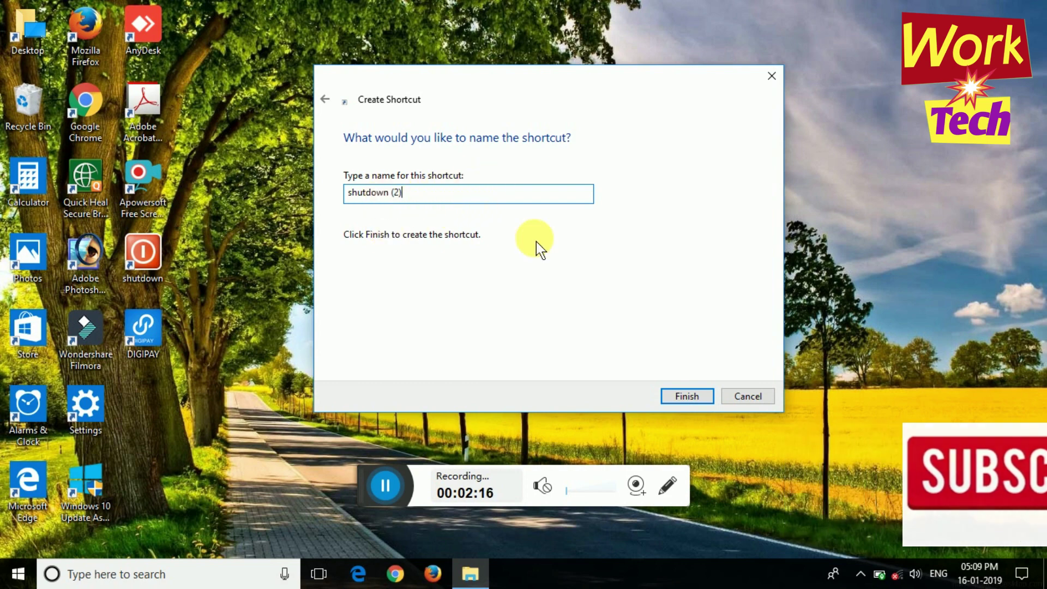
pyautogui.click(688, 401)
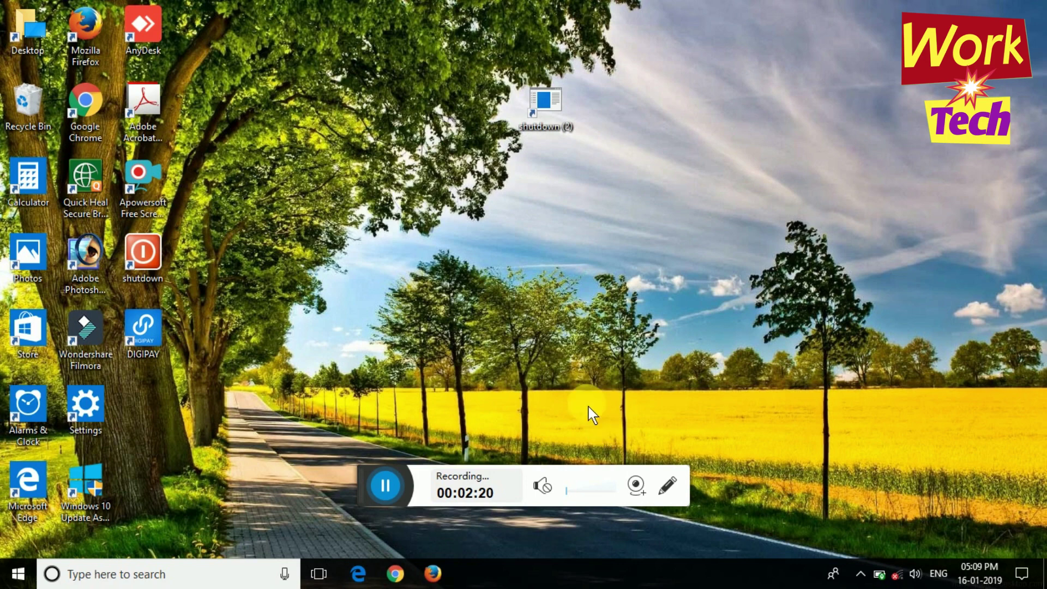
pyautogui.moveTo(539, 97); pyautogui.dragTo(546, 125)
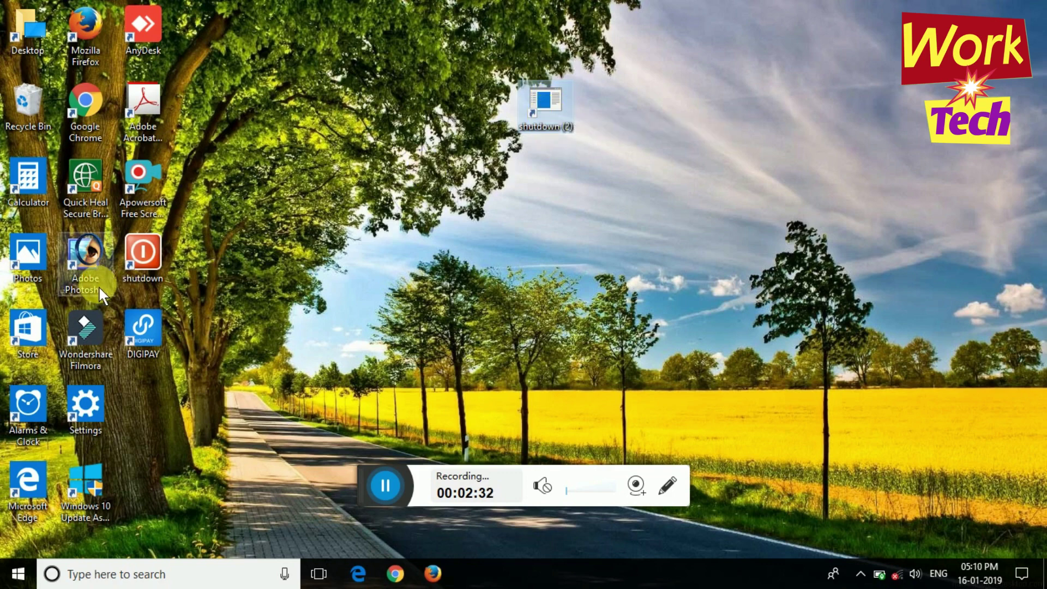
pyautogui.moveTo(149, 268); pyautogui.dragTo(263, 266)
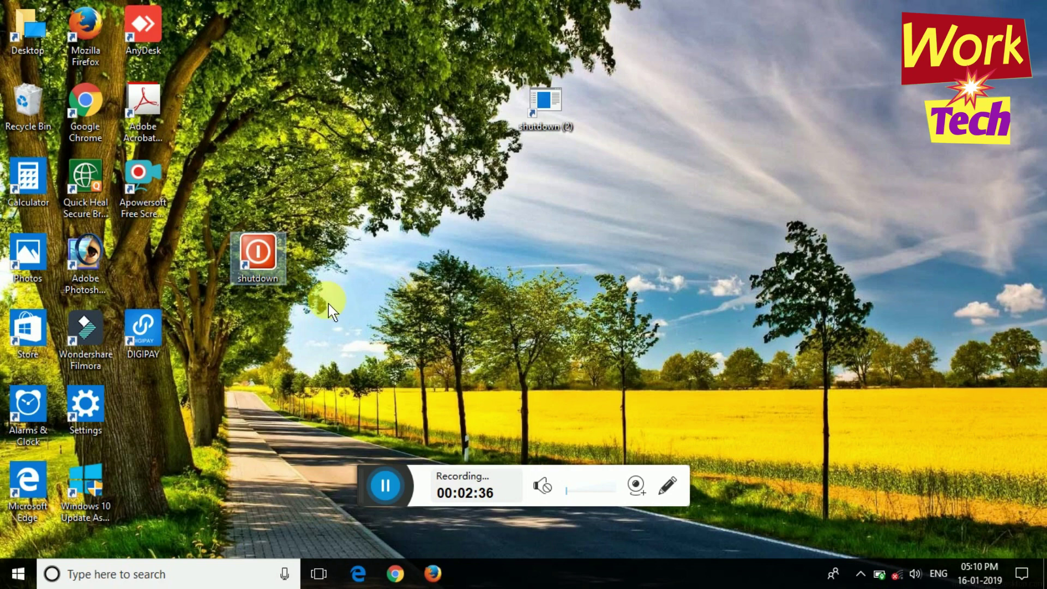
pyautogui.moveTo(272, 271); pyautogui.dragTo(157, 275)
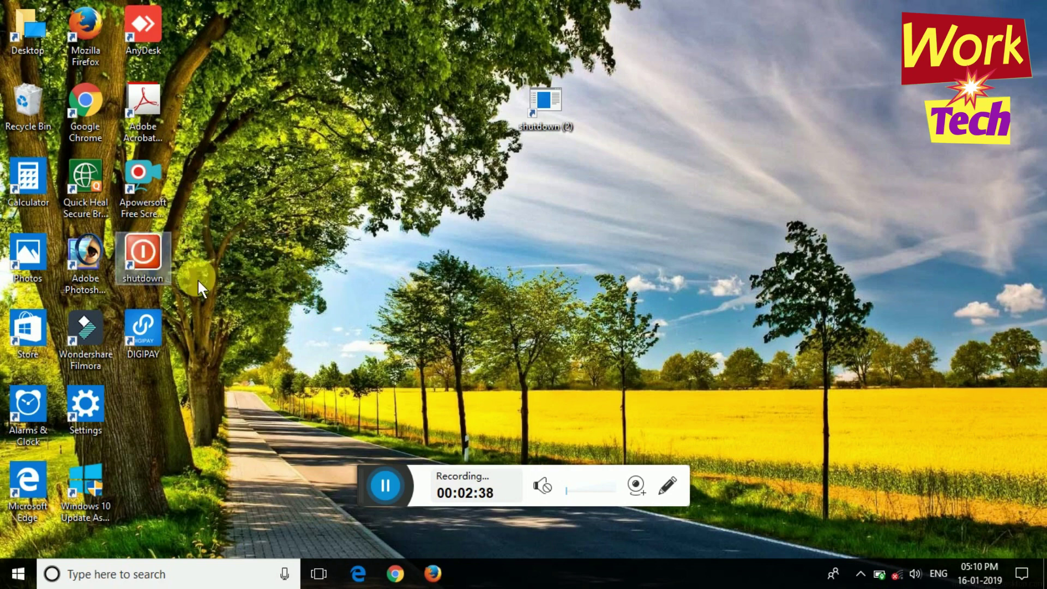
pyautogui.click(589, 195)
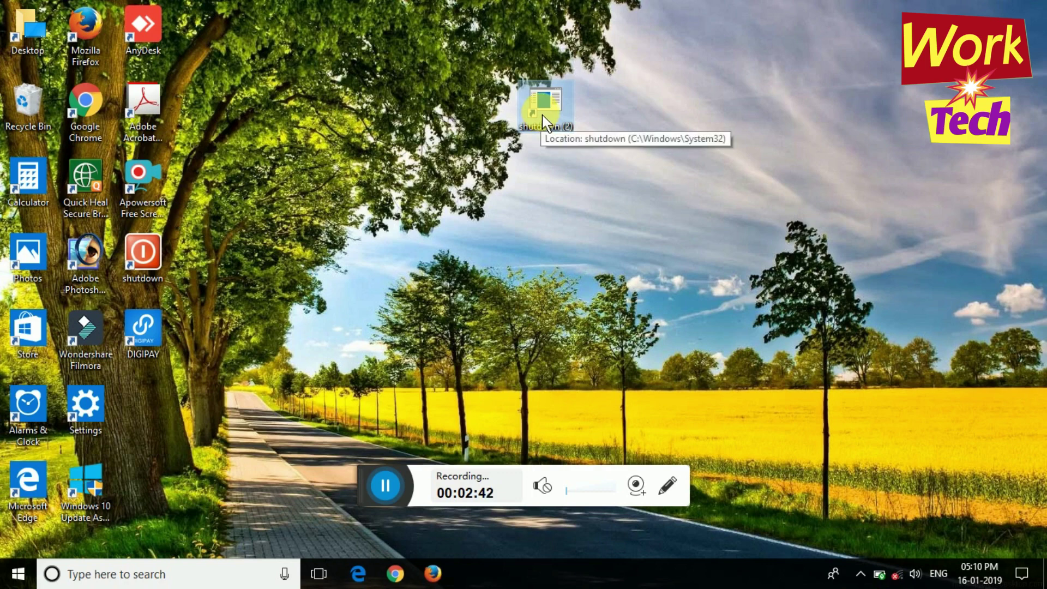
# - Open the properties of the shutdown (2) shortcut at its Shortcut settings
pyautogui.rightClick(543, 109)
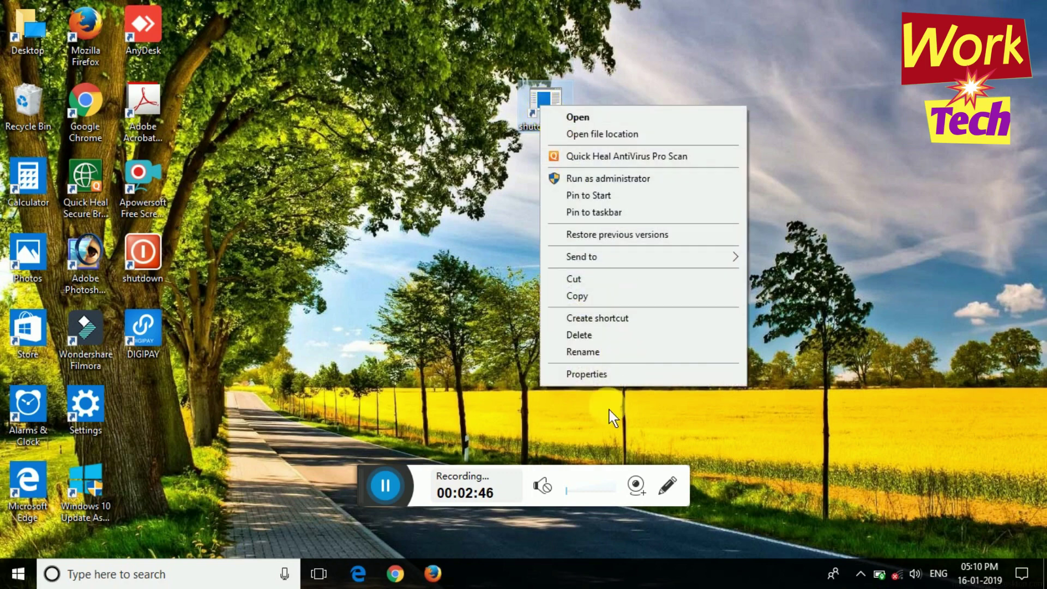
pyautogui.click(602, 376)
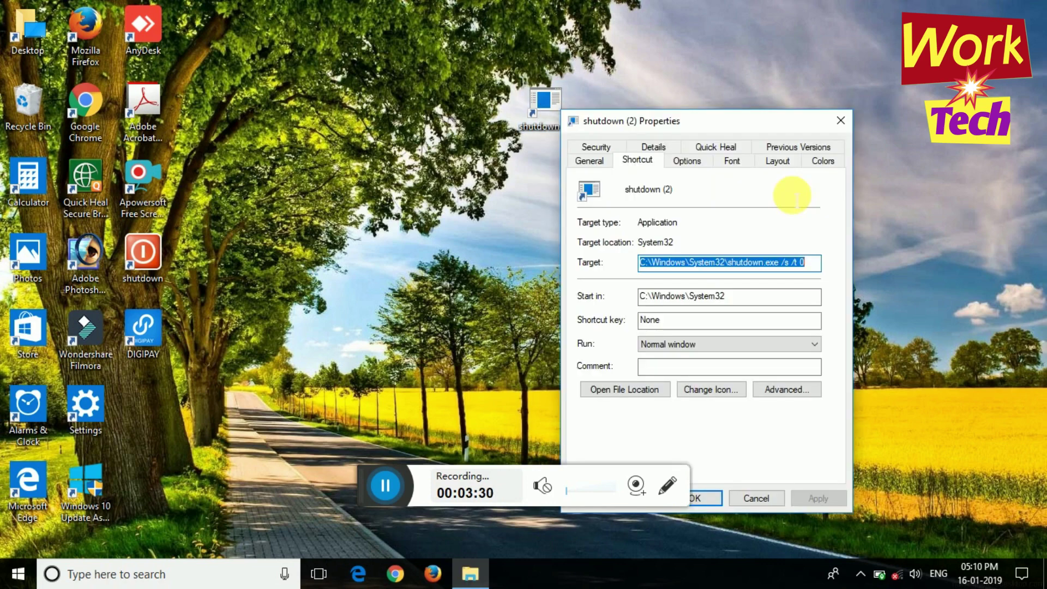
pyautogui.moveTo(734, 126); pyautogui.dragTo(707, 59)
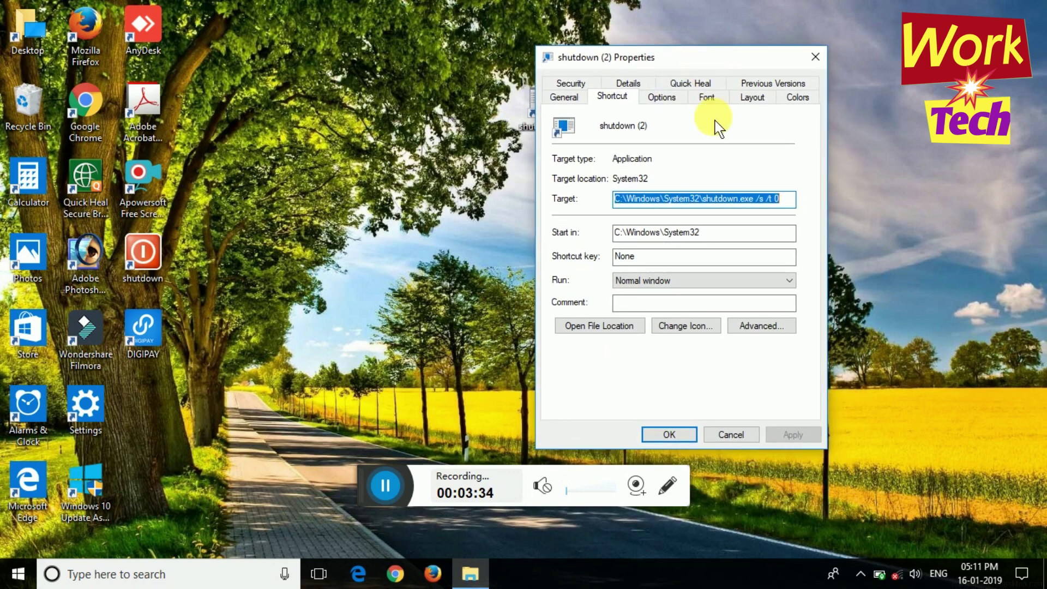
pyautogui.click(609, 97)
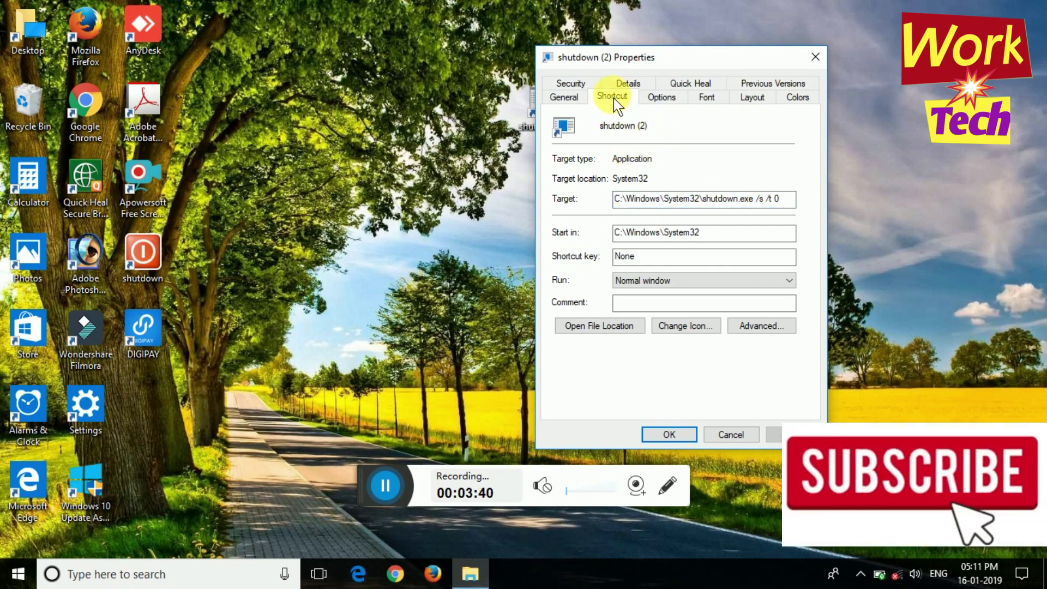
# - Change the shutdown (2) shortcut's icon to the red power symbol from the system icon library and apply the change
pyautogui.click(691, 329)
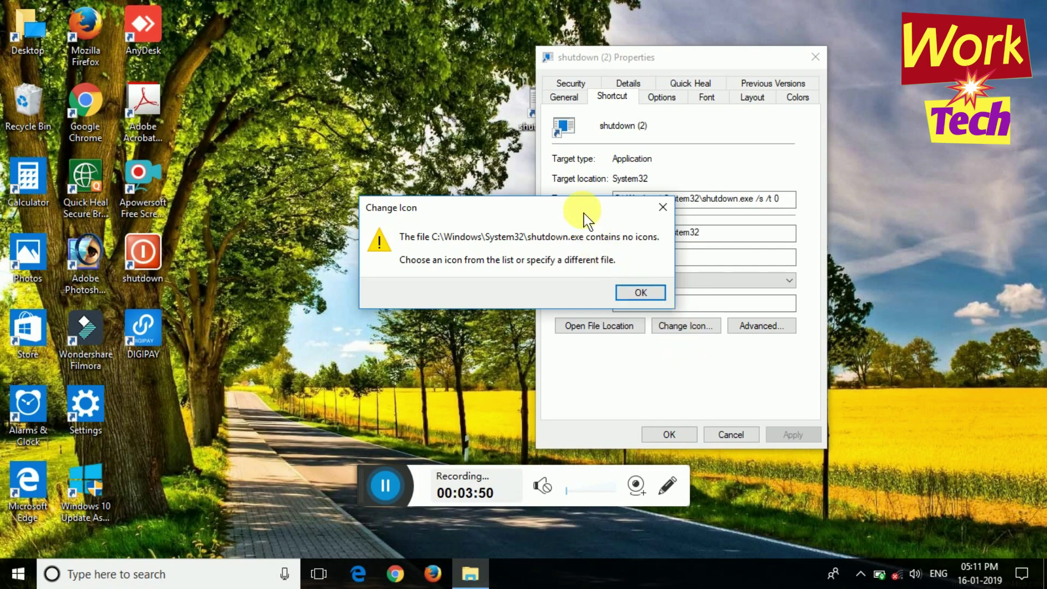
pyautogui.click(641, 291)
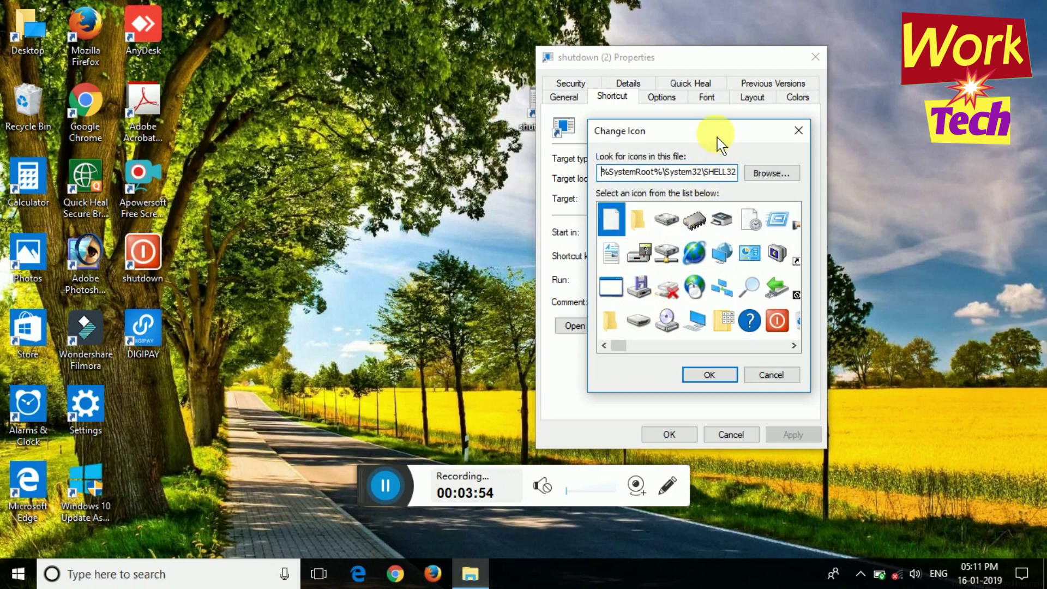
pyautogui.moveTo(719, 133); pyautogui.dragTo(691, 116)
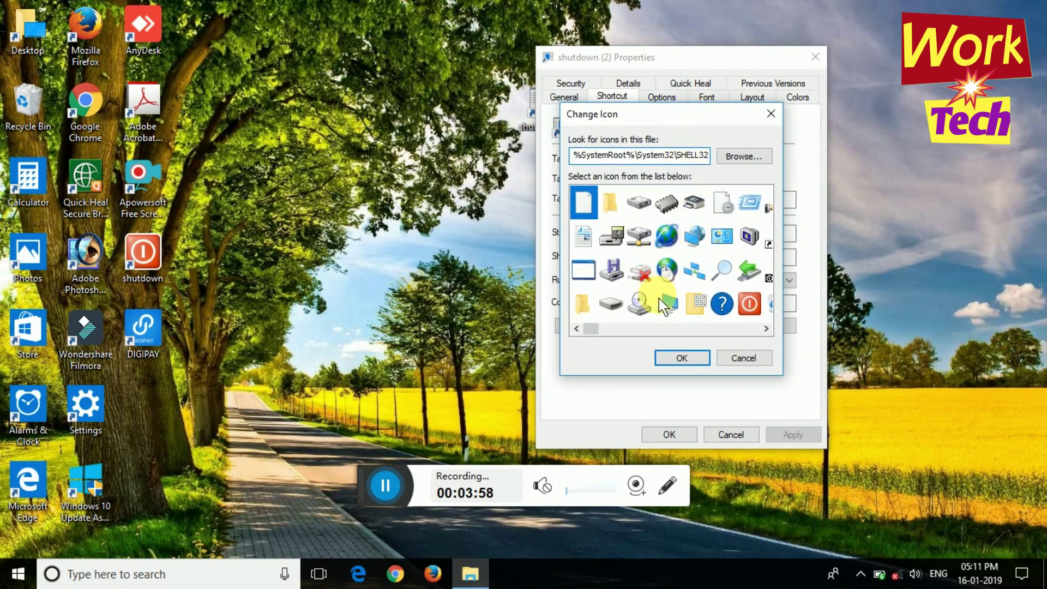
pyautogui.click(767, 329)
pyautogui.click(723, 305)
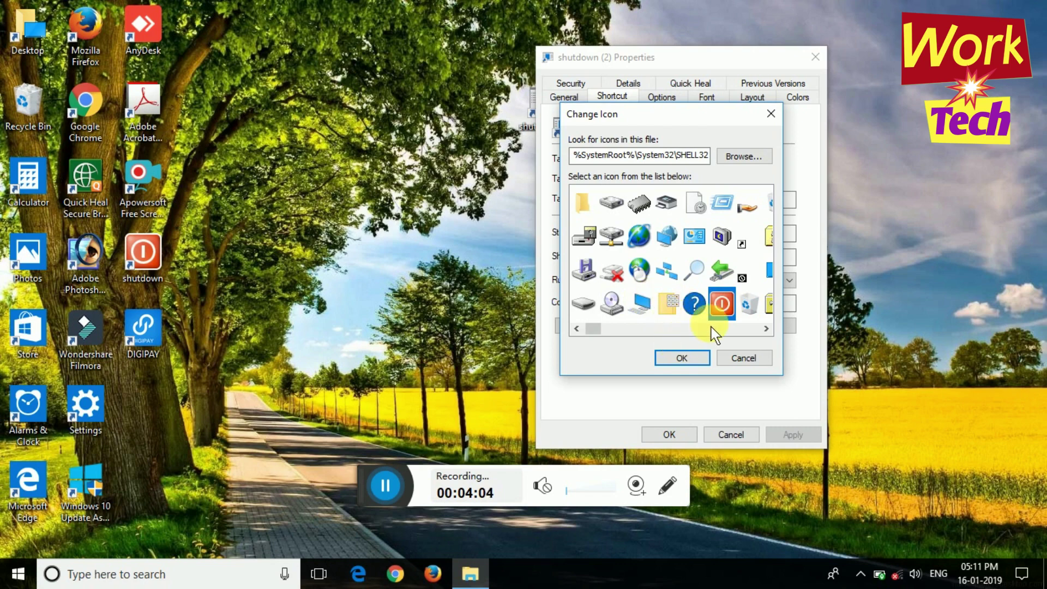
pyautogui.click(683, 359)
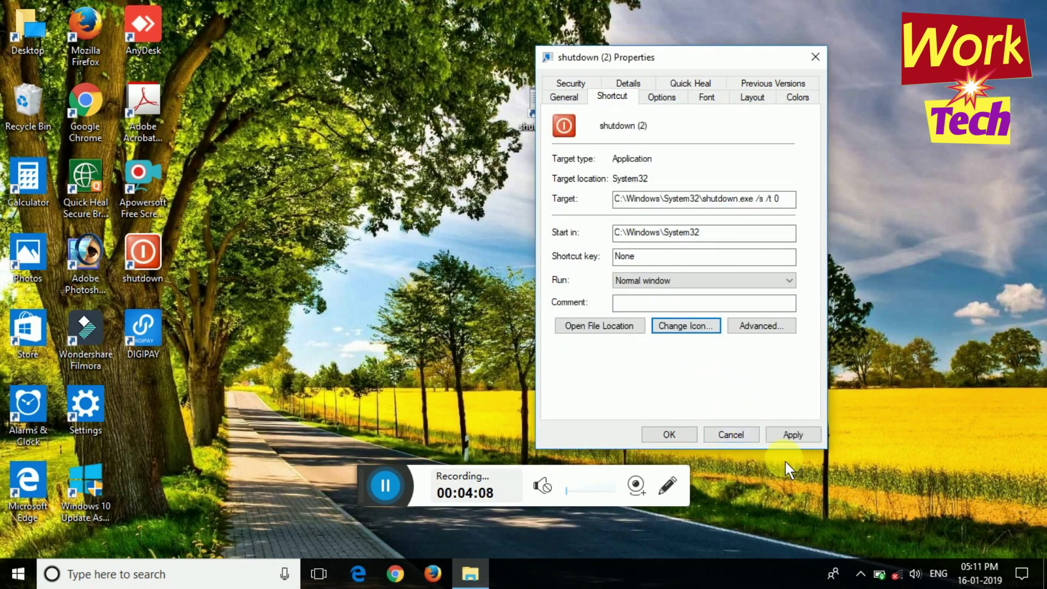
pyautogui.click(794, 435)
pyautogui.click(668, 435)
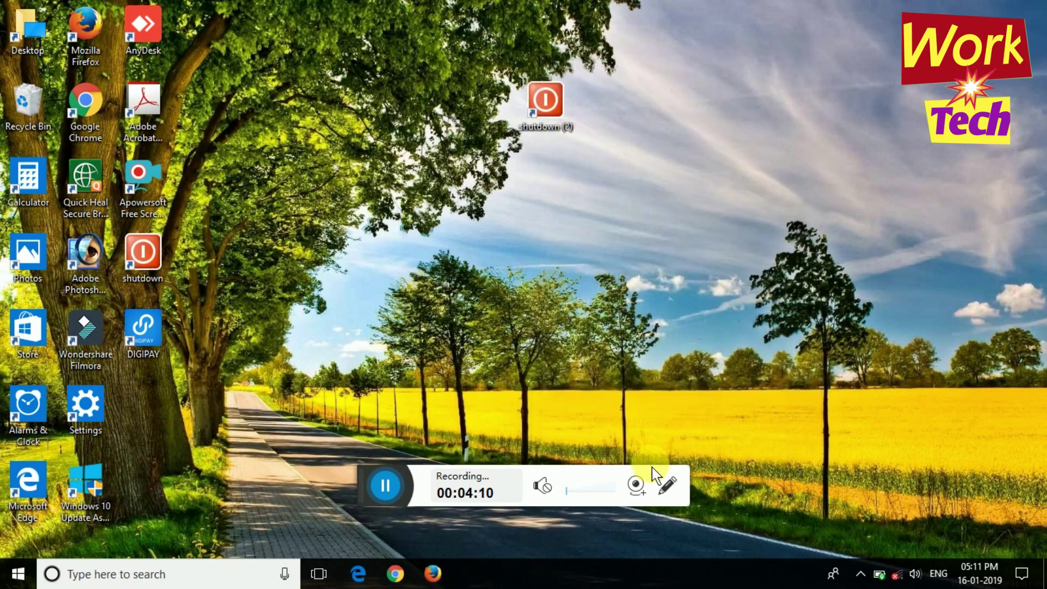
# - Move the shutdown (2) shortcut to a free area of the desktop and run it to shut down the computer
pyautogui.moveTo(562, 109); pyautogui.dragTo(677, 185)
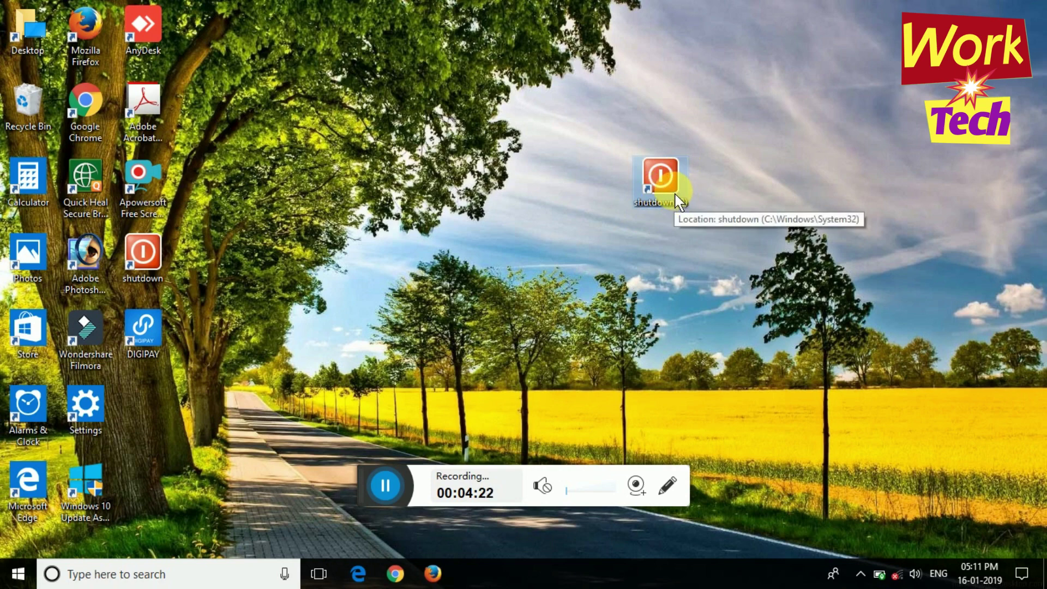
pyautogui.moveTo(679, 202); pyautogui.dragTo(614, 161)
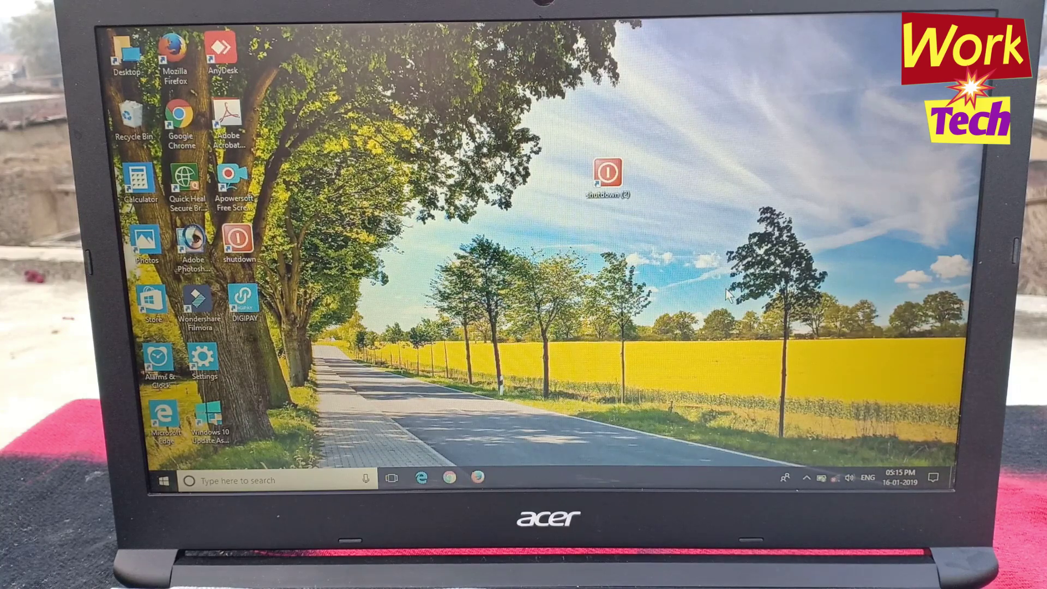
pyautogui.doubleClick(604, 174)
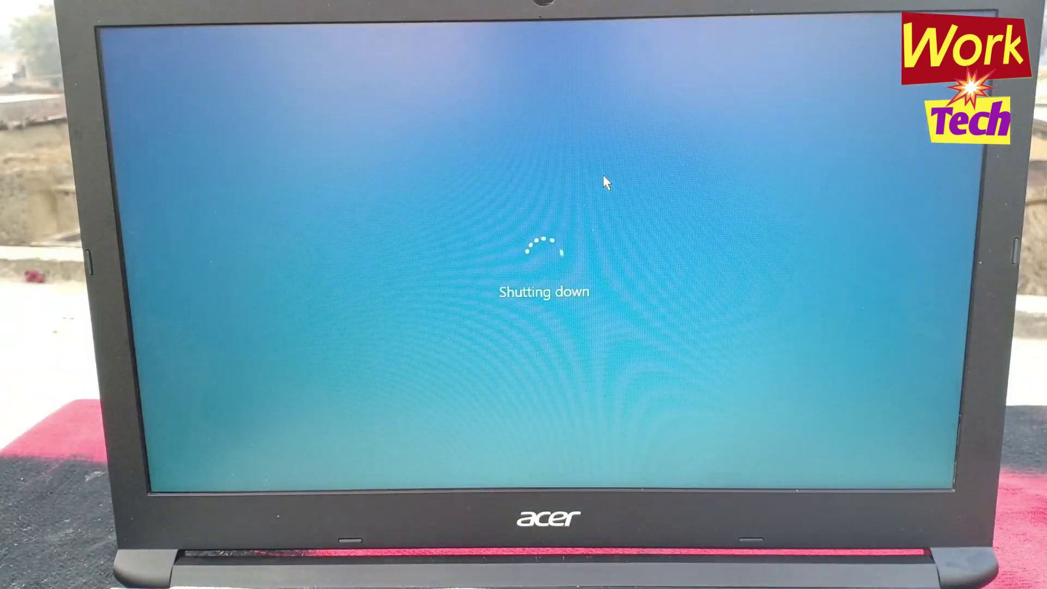